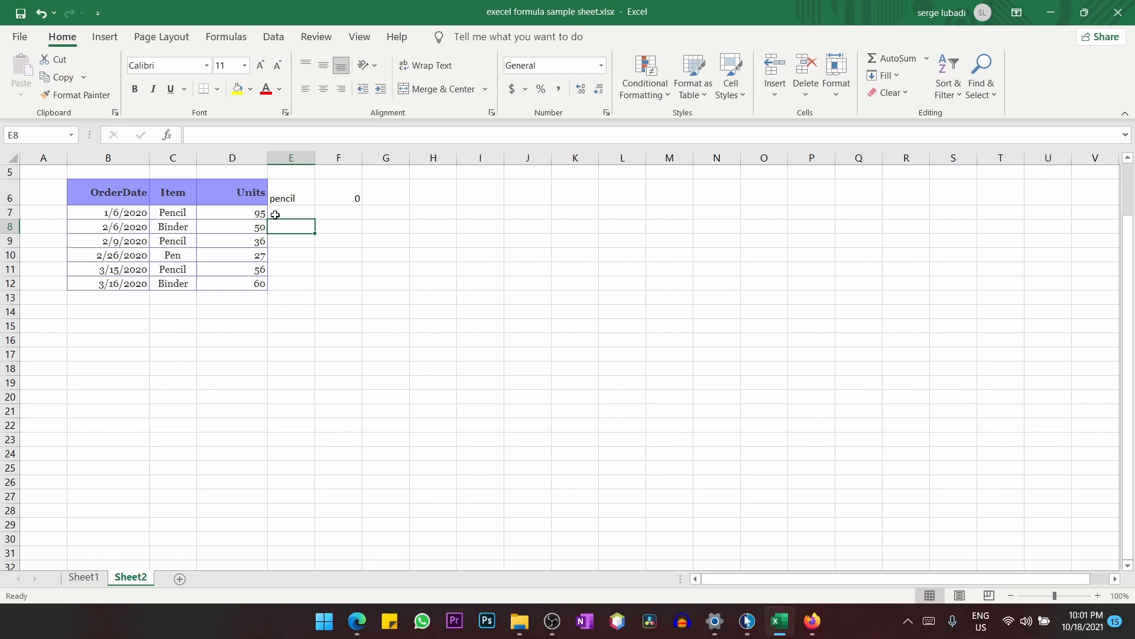
# Examine the Pencil rows in the Sheet2 item column and the longer order table on Sheet1.
pyautogui.click(180, 211)
pyautogui.click(176, 242)
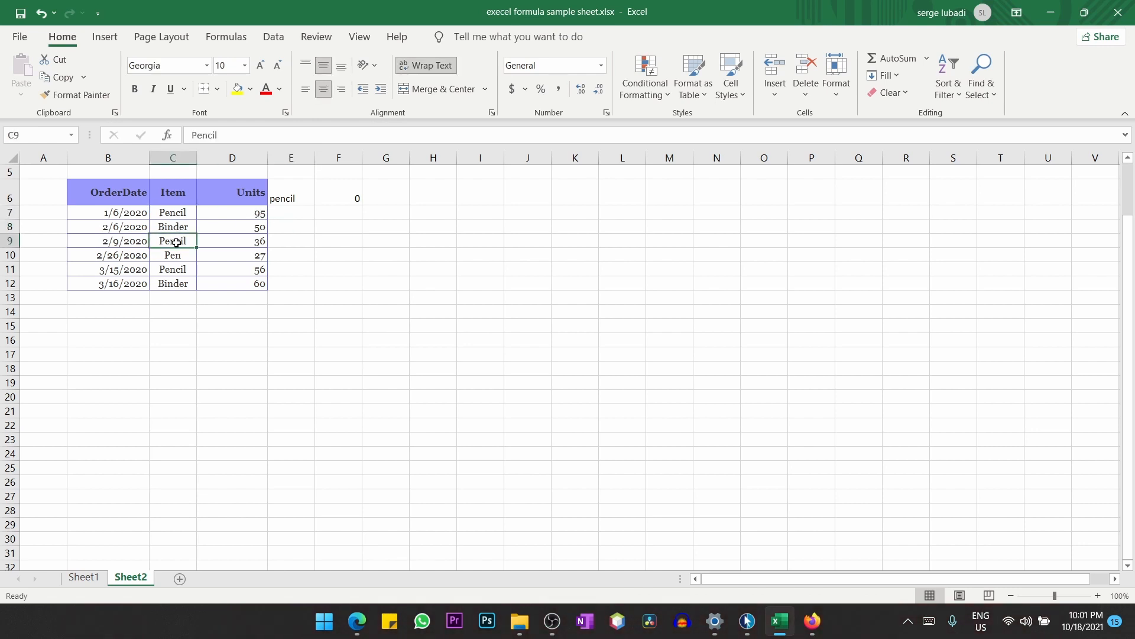
pyautogui.click(177, 272)
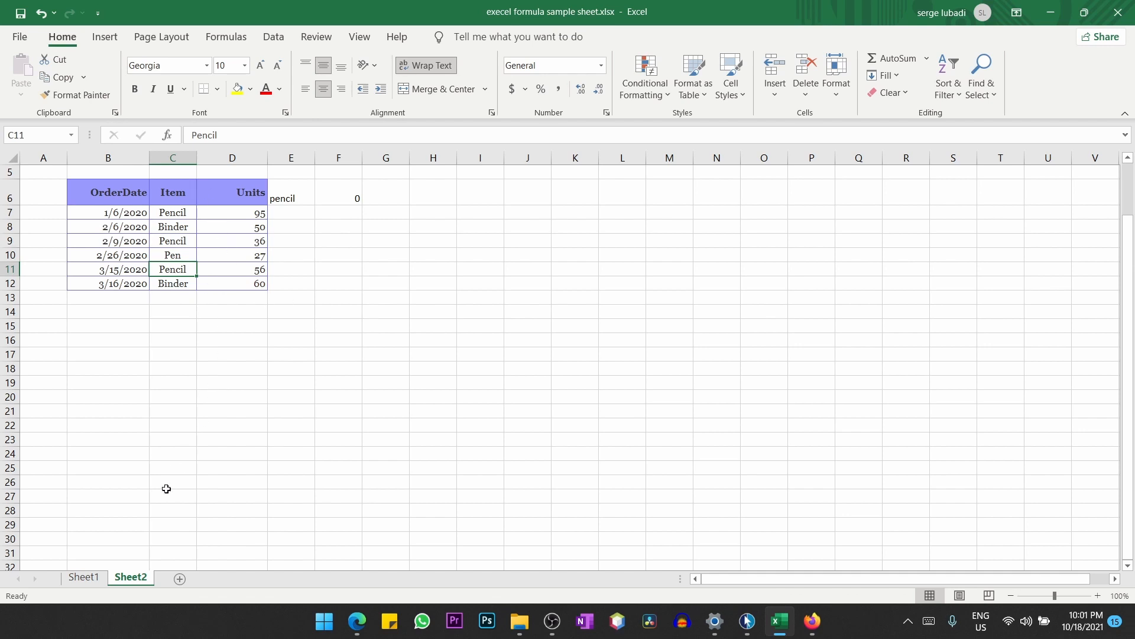
pyautogui.click(87, 581)
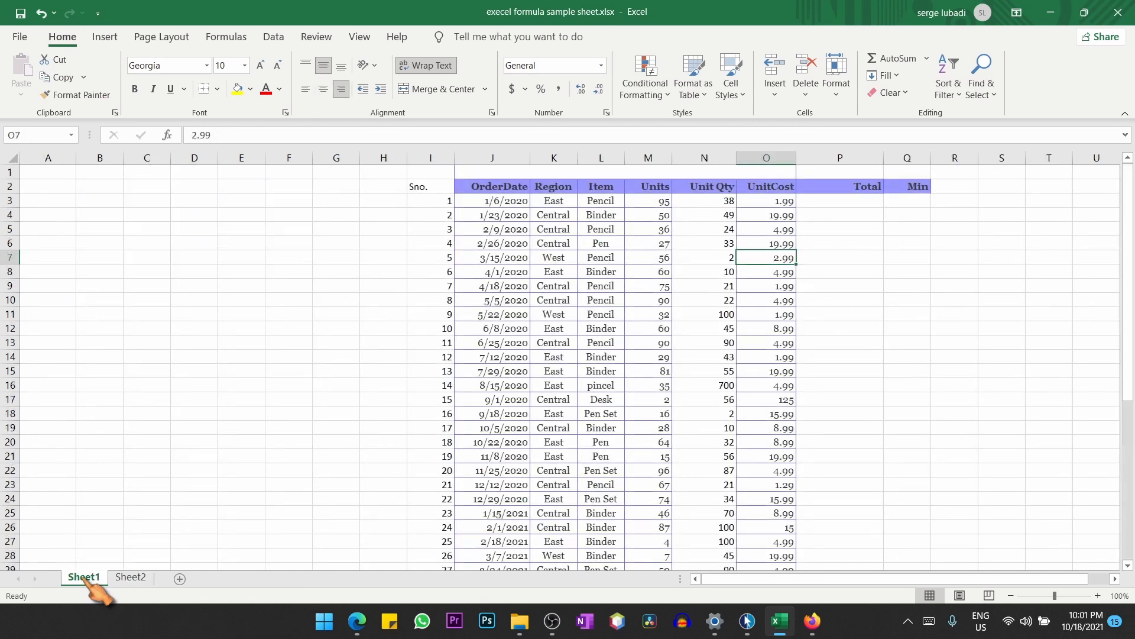
pyautogui.scroll(-7, 618, 364)
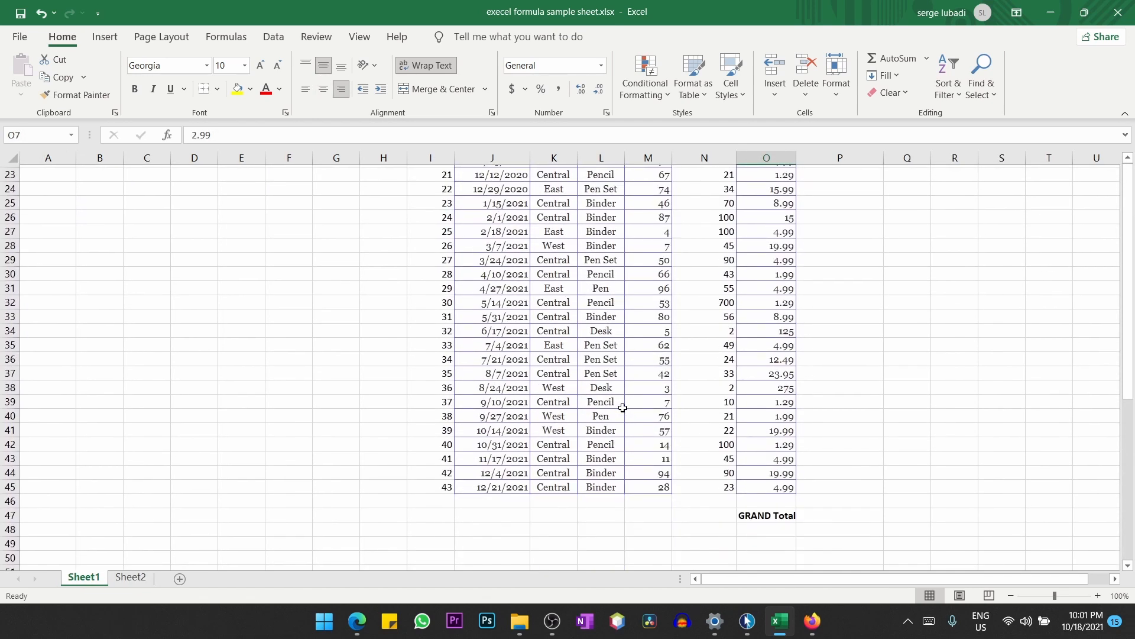
pyautogui.scroll(4, 623, 408)
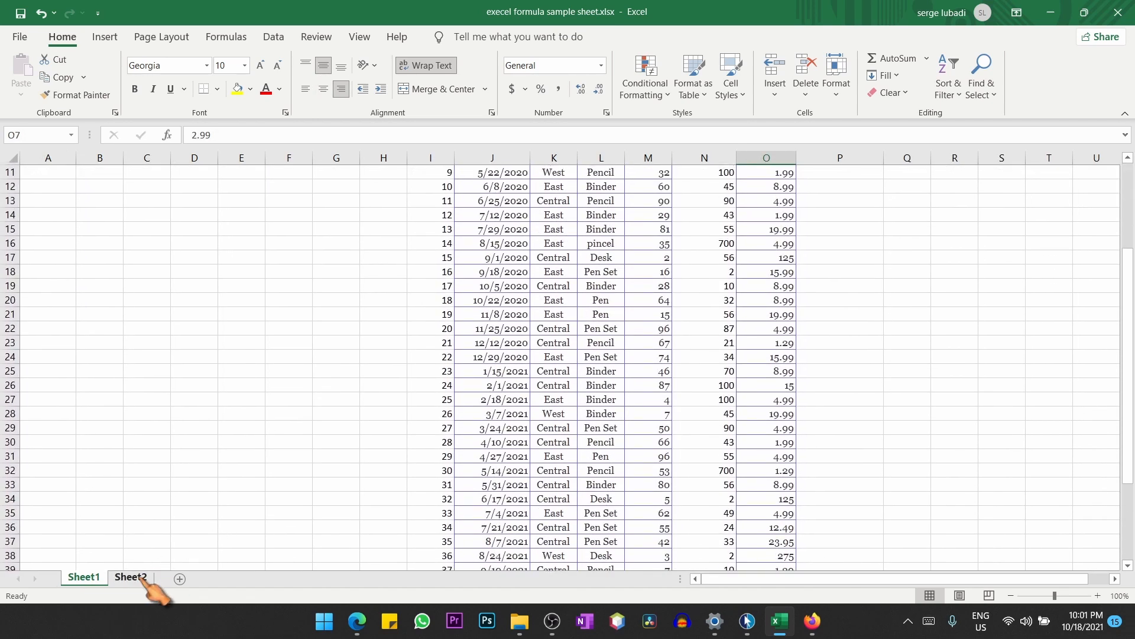
pyautogui.click(141, 581)
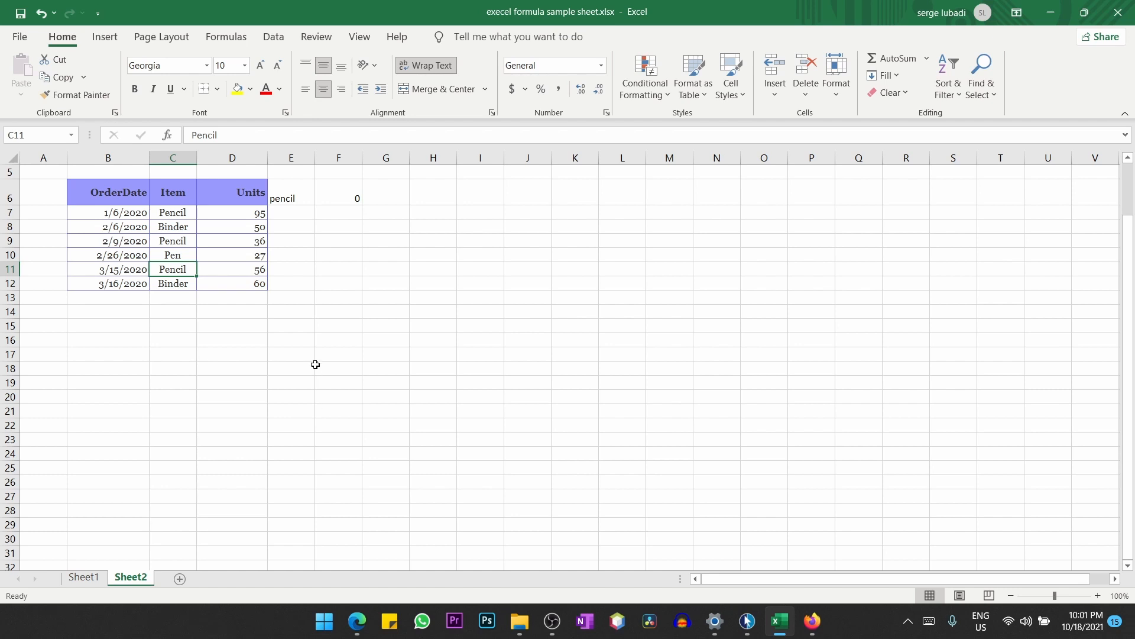
# Start a SUMIF formula in cell E7 of Sheet2 with the item cells C7:C12 as its range.
pyautogui.click(290, 215)
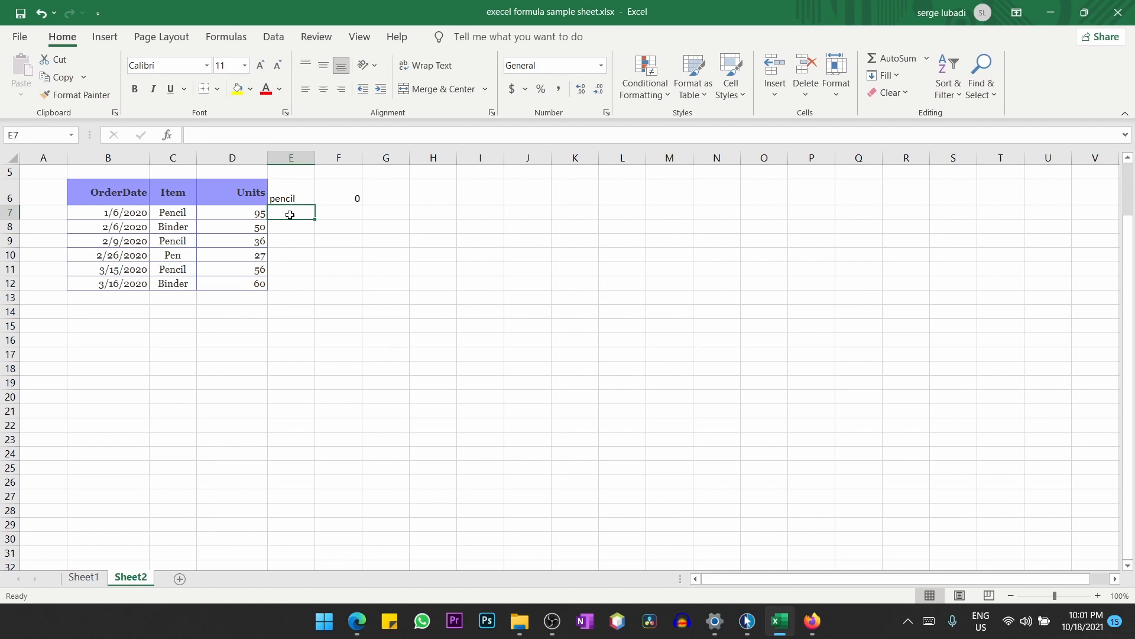
pyautogui.write('=')
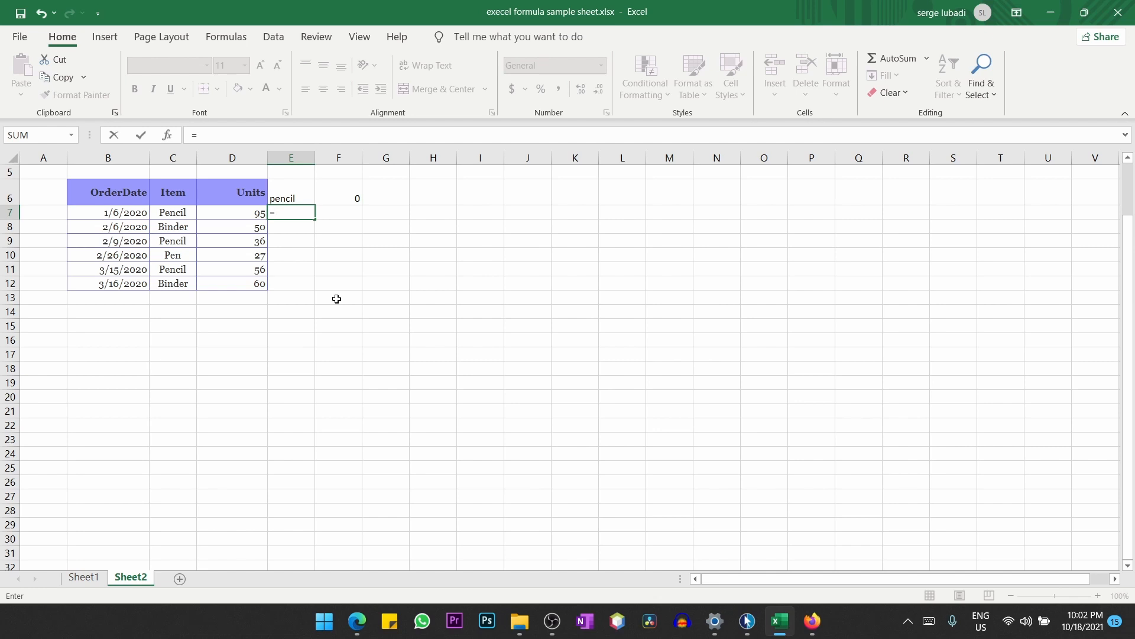
pyautogui.write('sumif')
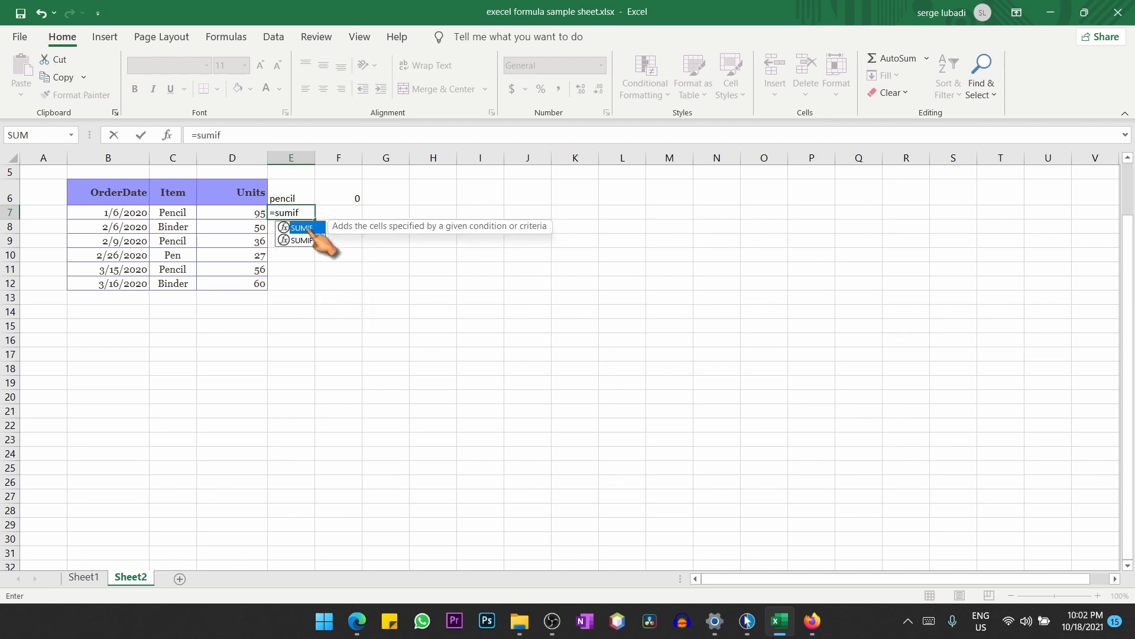
pyautogui.doubleClick(300, 228)
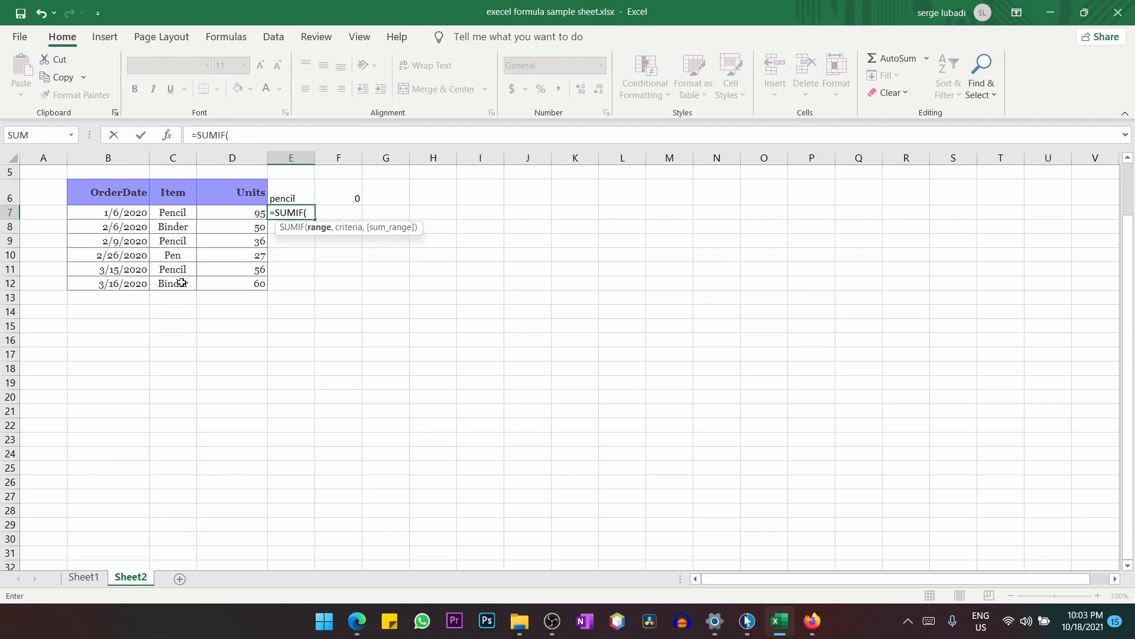
pyautogui.click(181, 213)
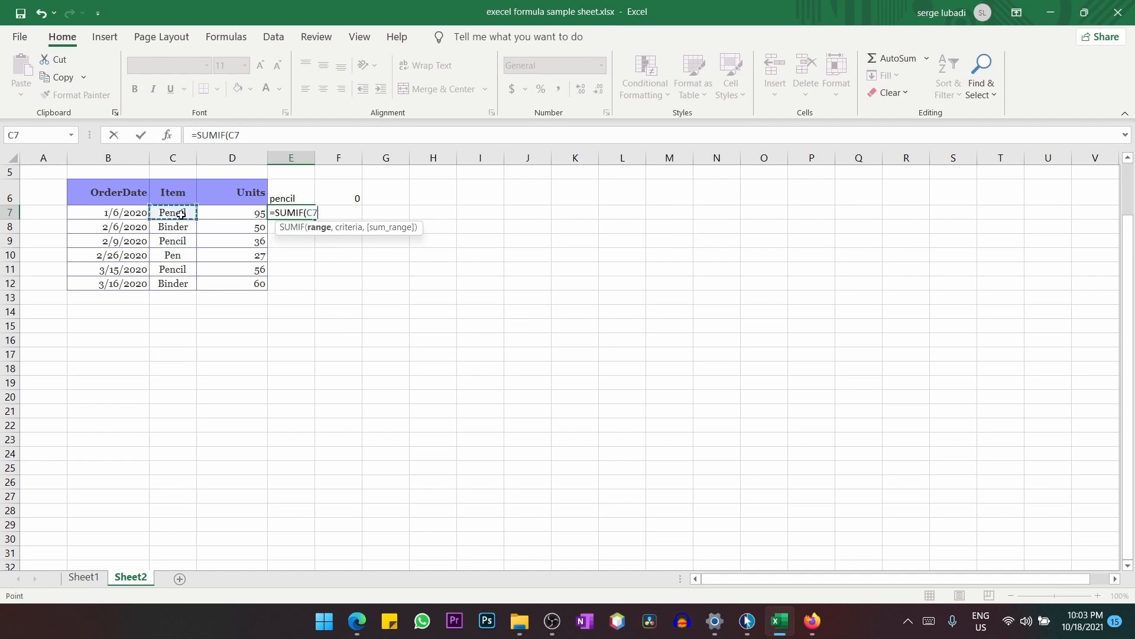
pyautogui.moveTo(181, 214); pyautogui.dragTo(176, 284)
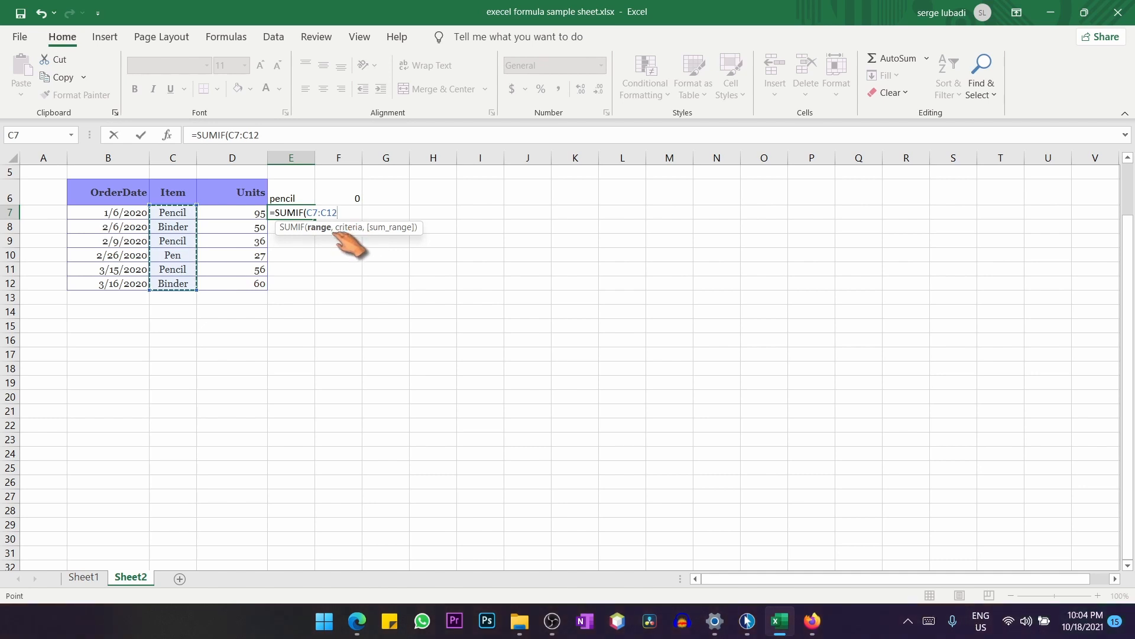
pyautogui.write(',')
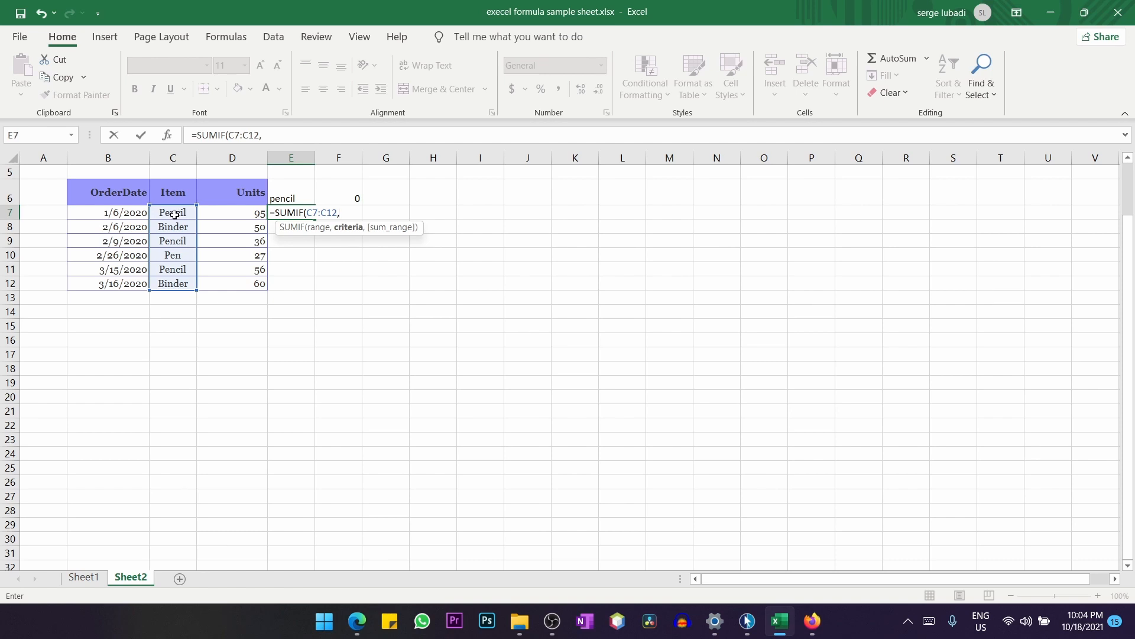
pyautogui.write('"')
pyautogui.write('Pencil",')
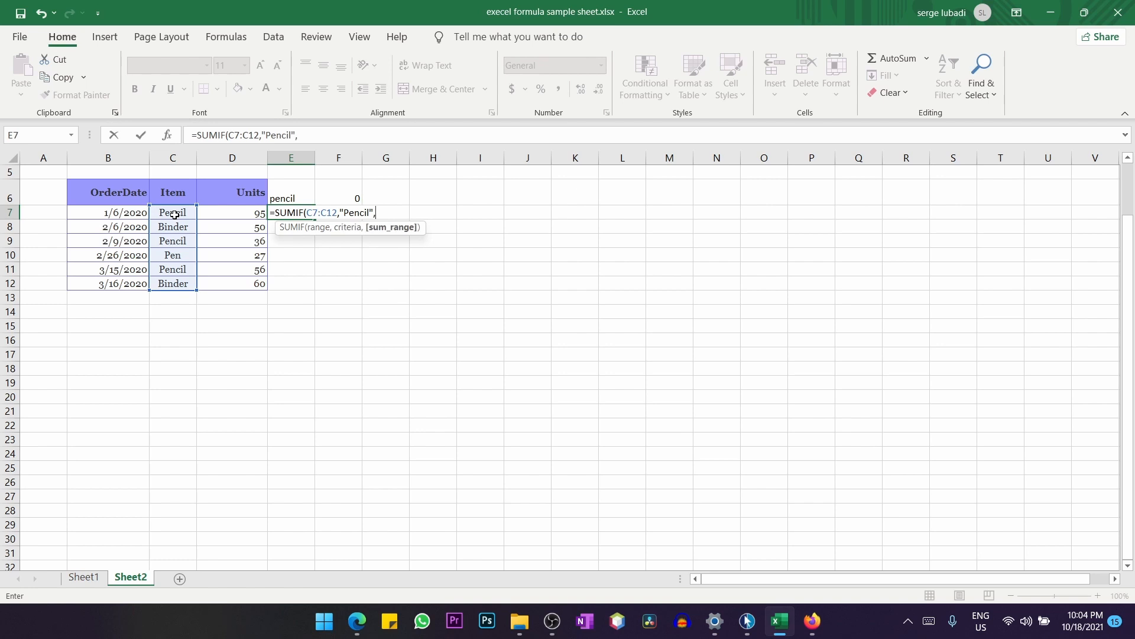
pyautogui.press('BackSpace')
pyautogui.press('BackSpace')
pyautogui.press('BackSpace')
pyautogui.press('BackSpace')
pyautogui.press('BackSpace')
pyautogui.press('BackSpace')
pyautogui.press('BackSpace')
pyautogui.press('BackSpace')
pyautogui.press('BackSpace')
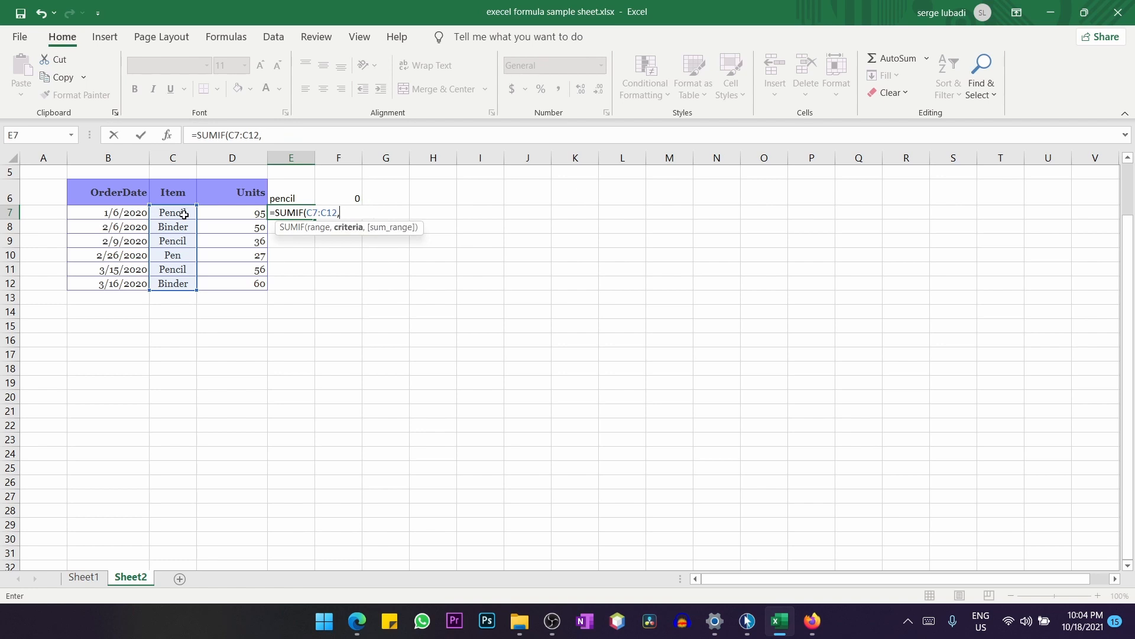
# Complete the E7 SUMIF formula with cell C7 as the criteria and the units D7:D12 as the sum range.
pyautogui.click(184, 214)
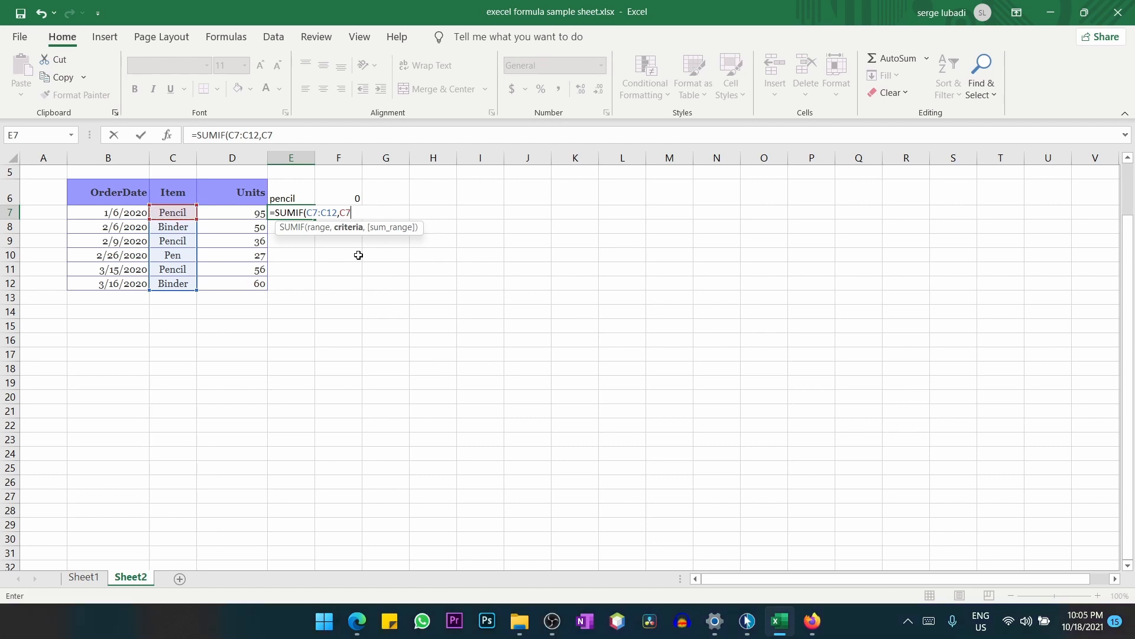
pyautogui.write(',')
pyautogui.click(254, 213)
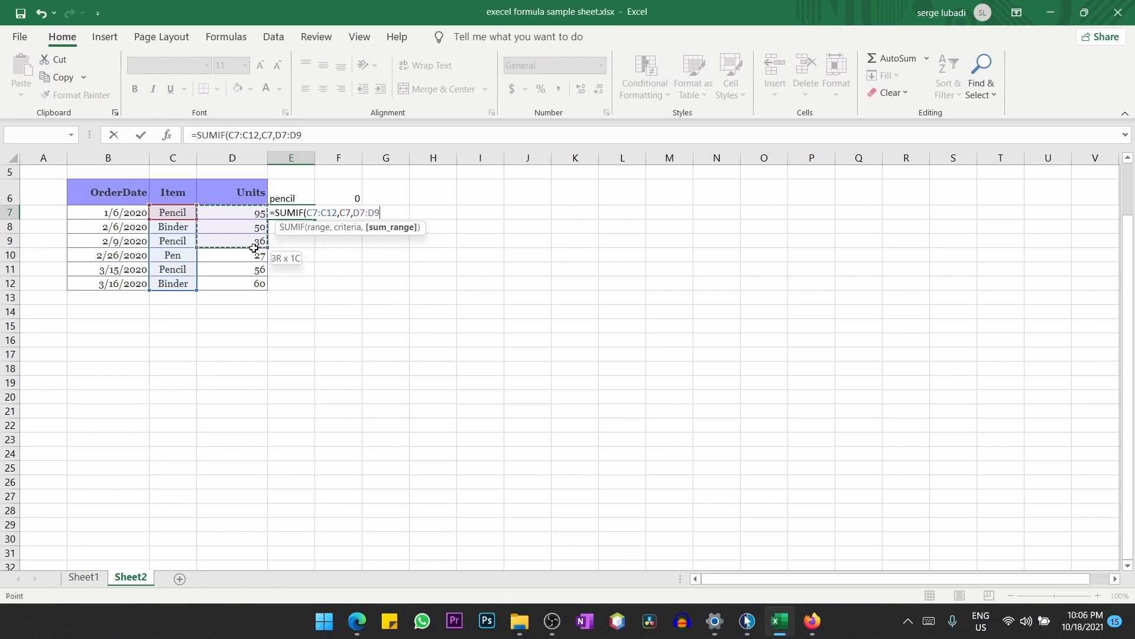
pyautogui.moveTo(254, 248); pyautogui.dragTo(254, 283)
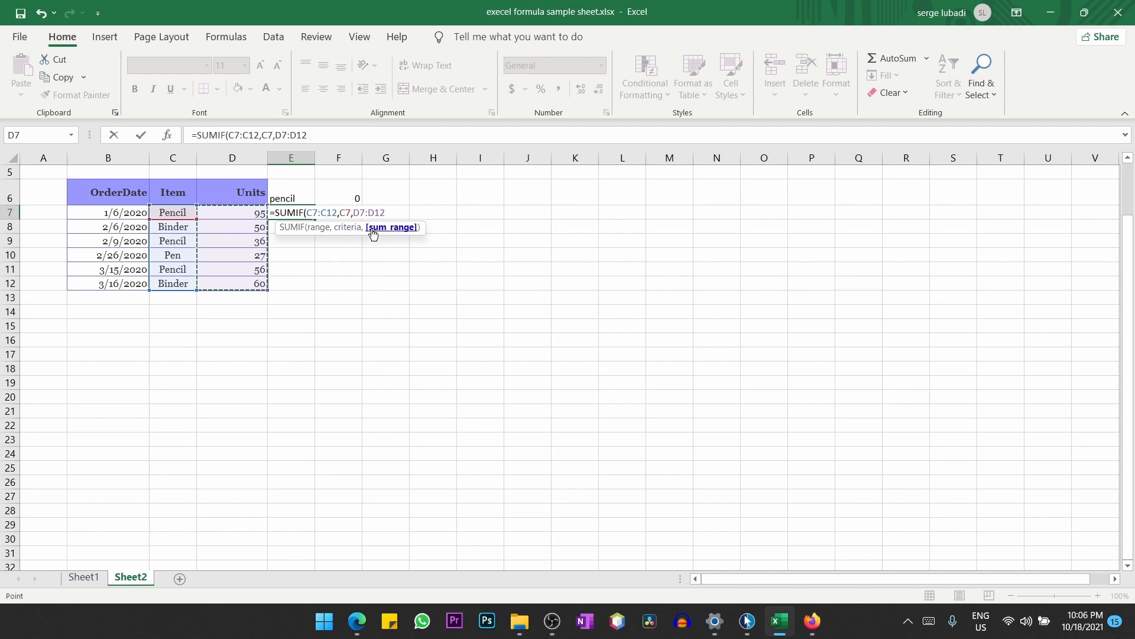
pyautogui.write(')')
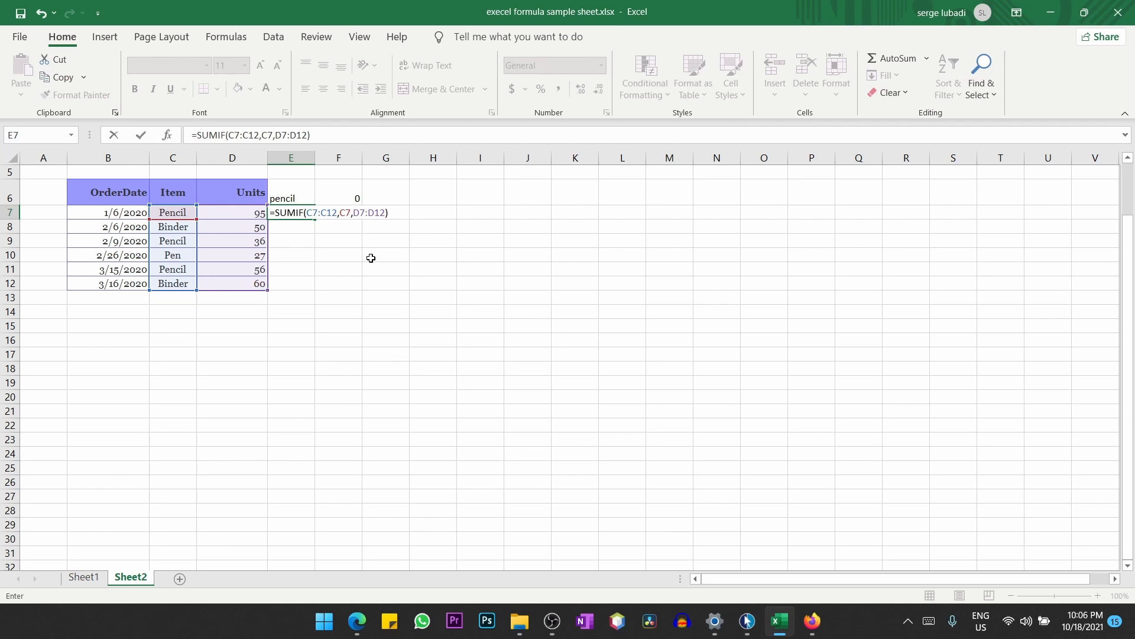
pyautogui.press('Return')
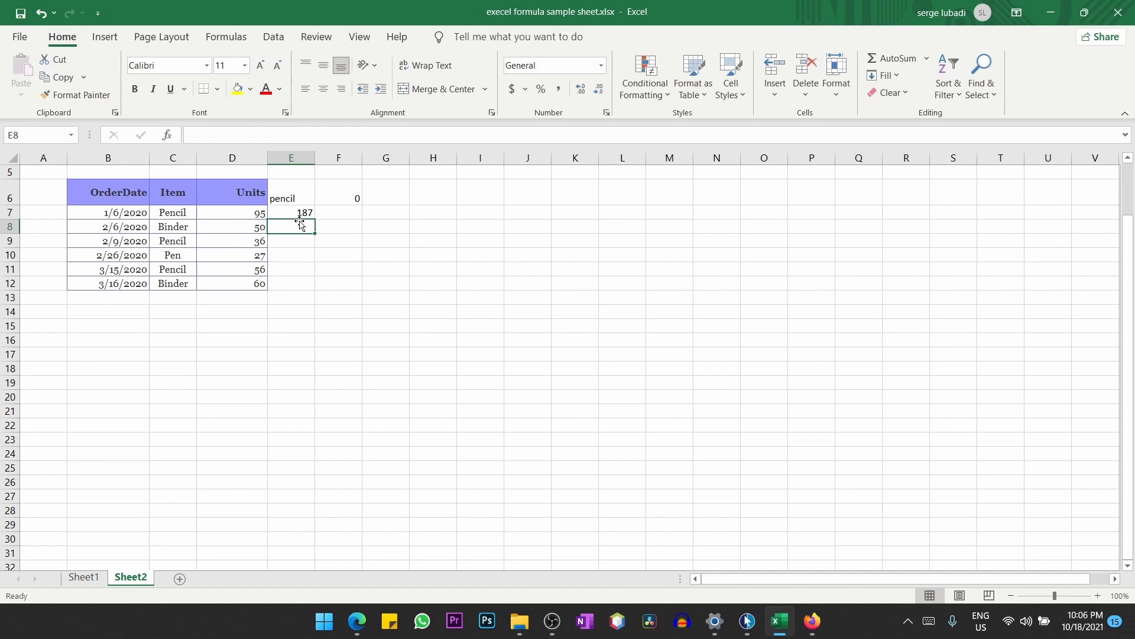
# On Sheet1, start a SUMIF formula in cell P3 with all the item cells L3:L45 as its range.
pyautogui.hotkey('ctrl', 'pageup')
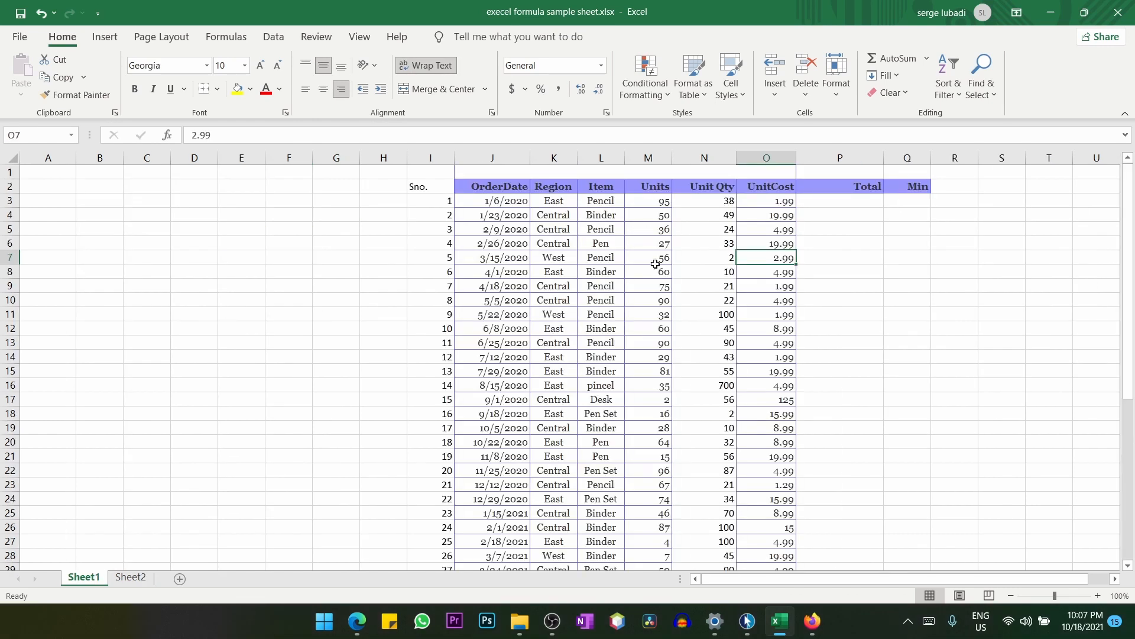
pyautogui.click(827, 203)
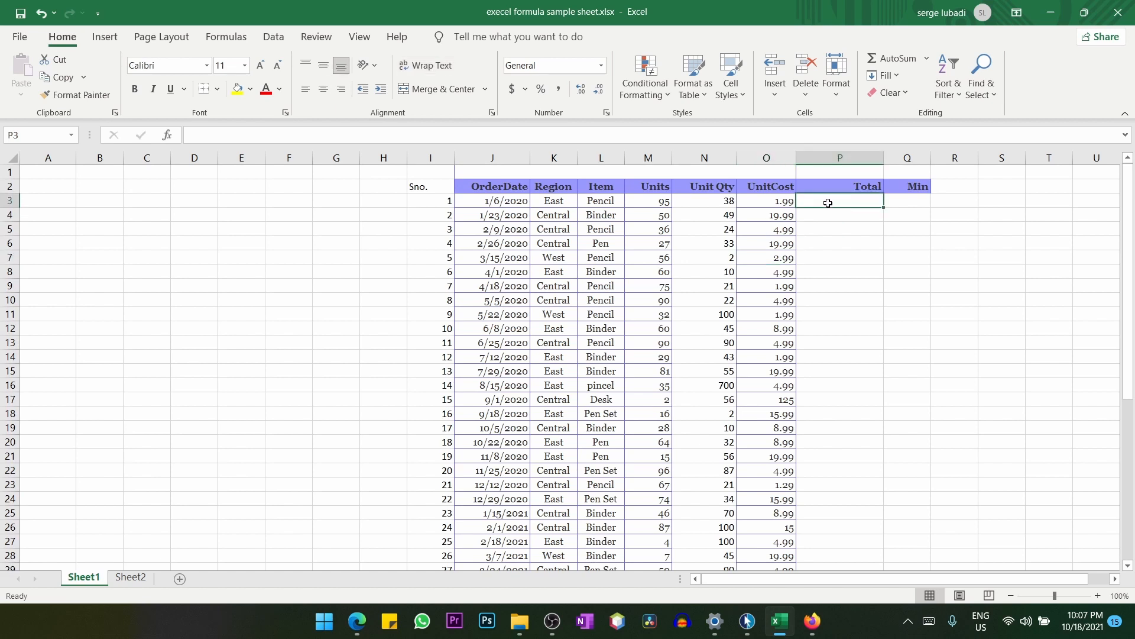
pyautogui.write('=sumif')
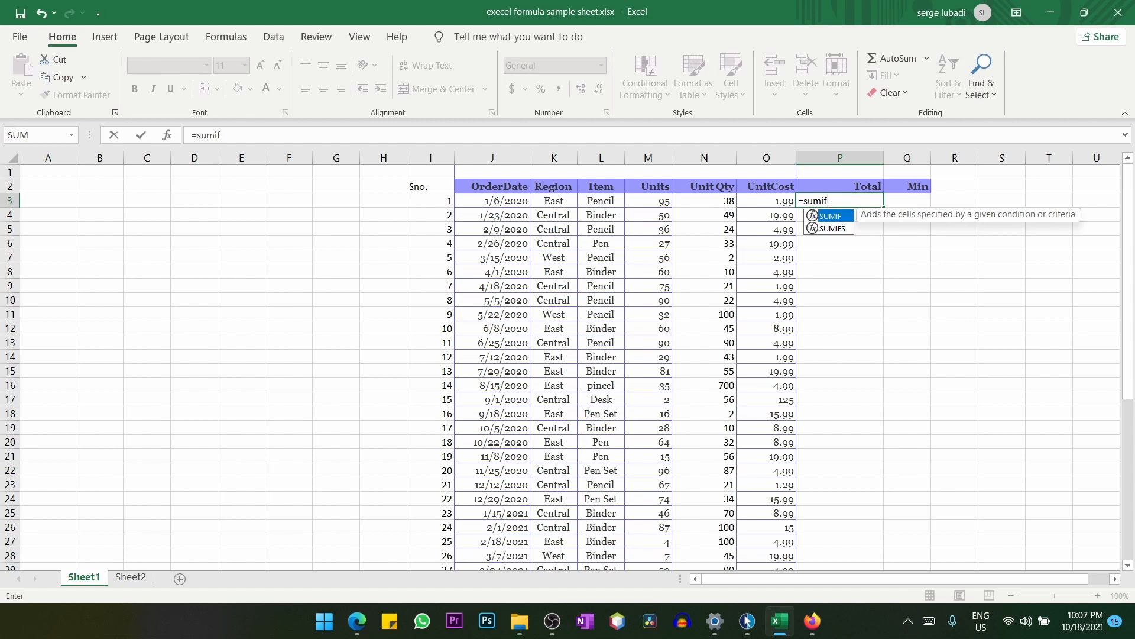
pyautogui.write('(')
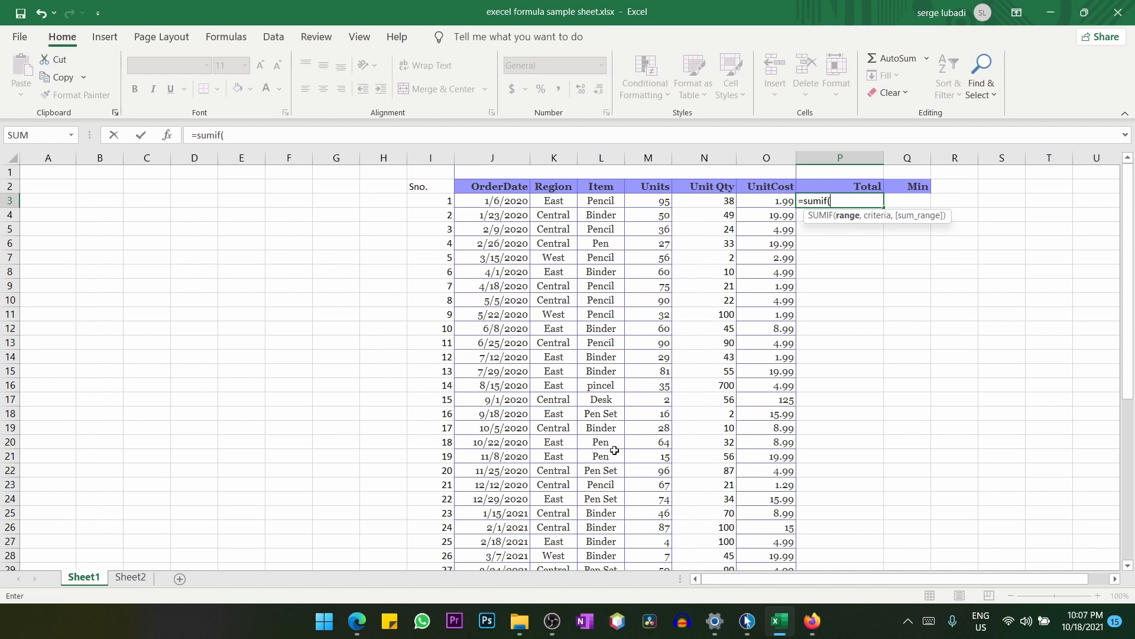
pyautogui.click(605, 201)
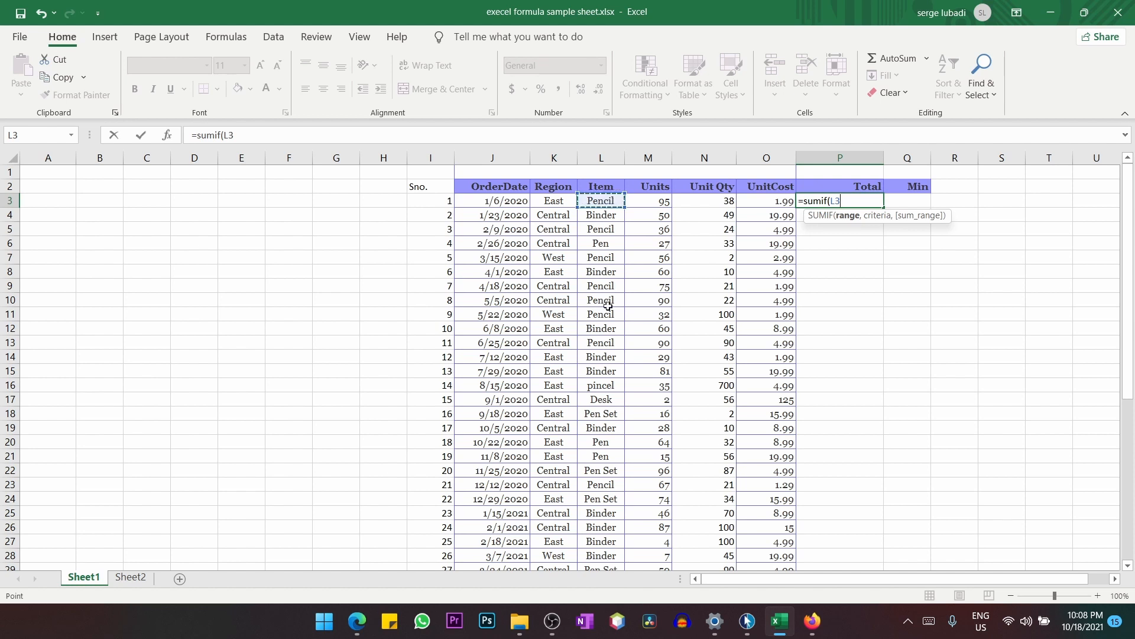
pyautogui.scroll(-1, 610, 322)
pyautogui.scroll(1, 610, 321)
pyautogui.press('ctrl')
pyautogui.press('shift')
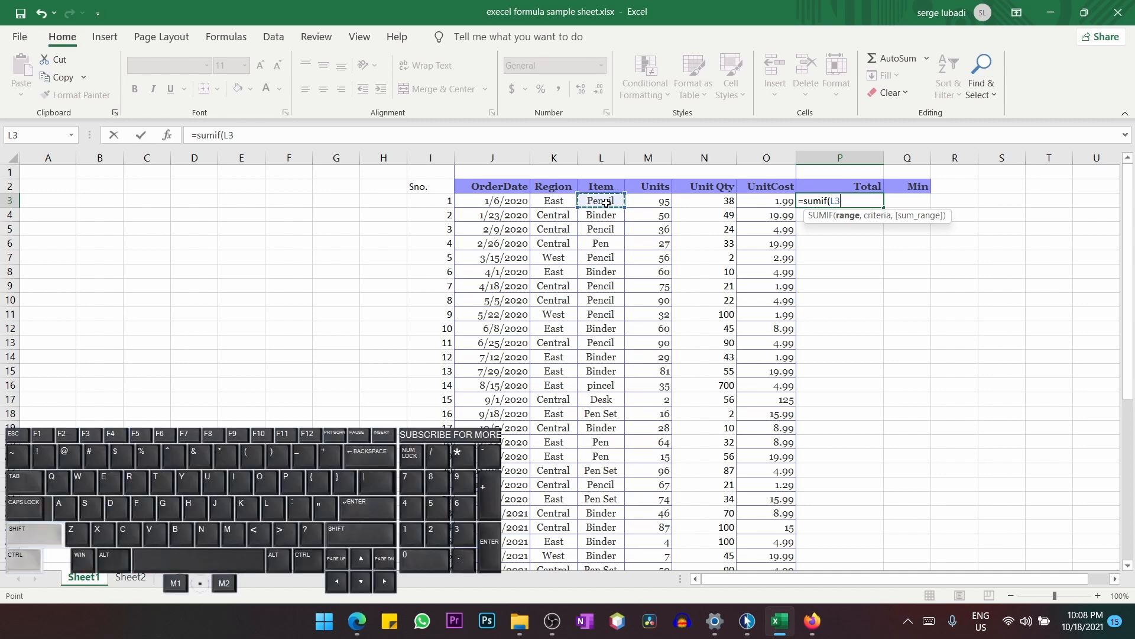
pyautogui.hotkey('ctrl', 'shift', 'Down')
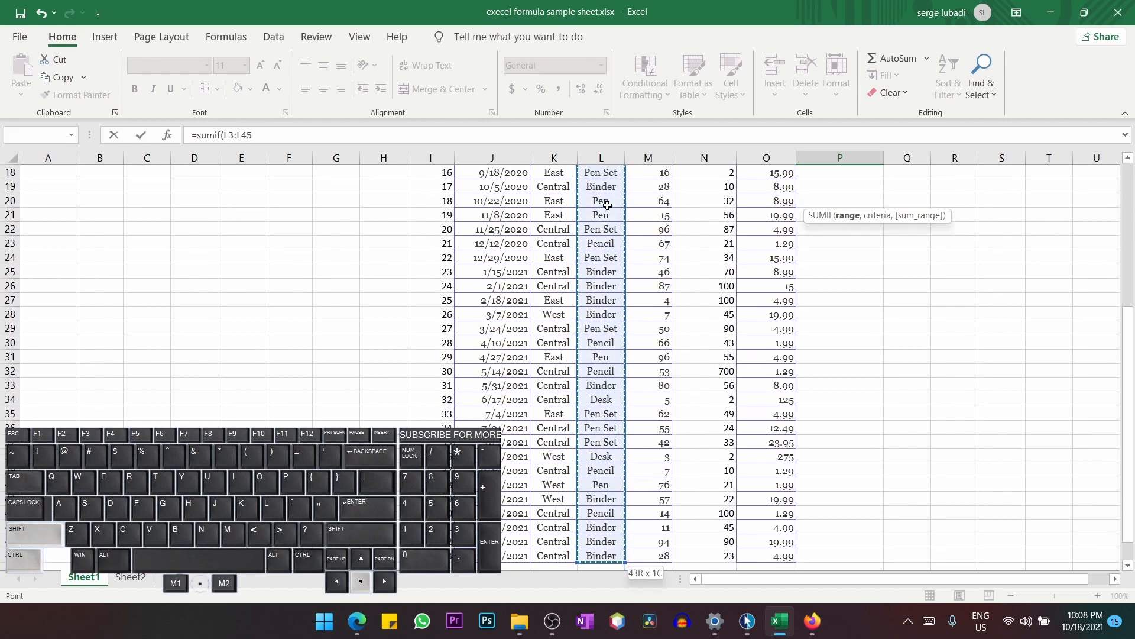
pyautogui.scroll(6, 607, 205)
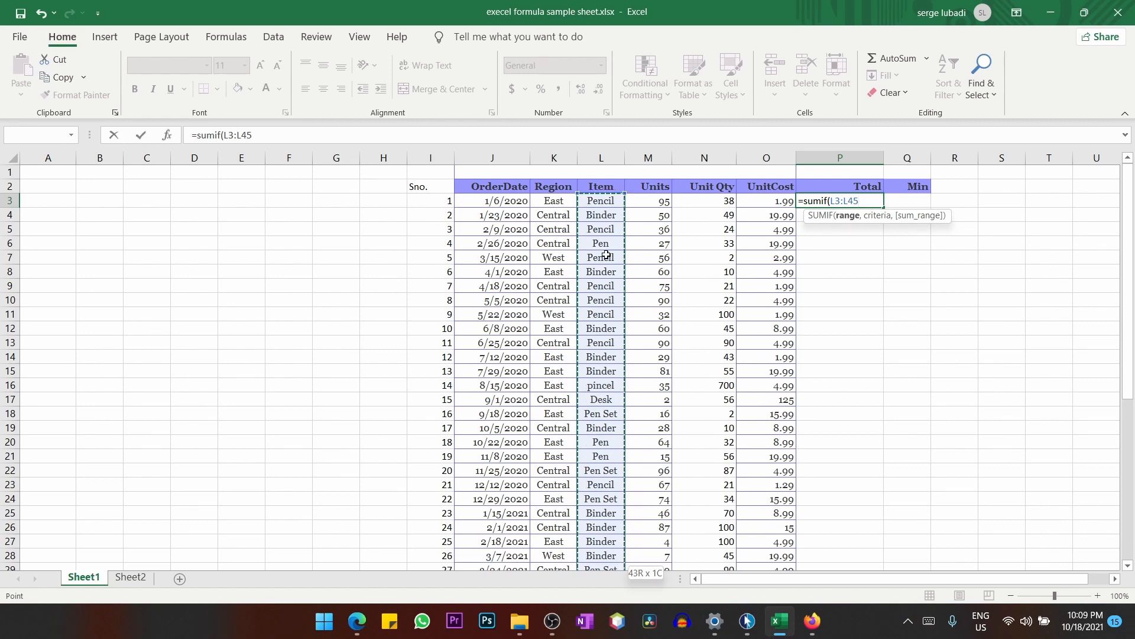
pyautogui.scroll(-10, 607, 255)
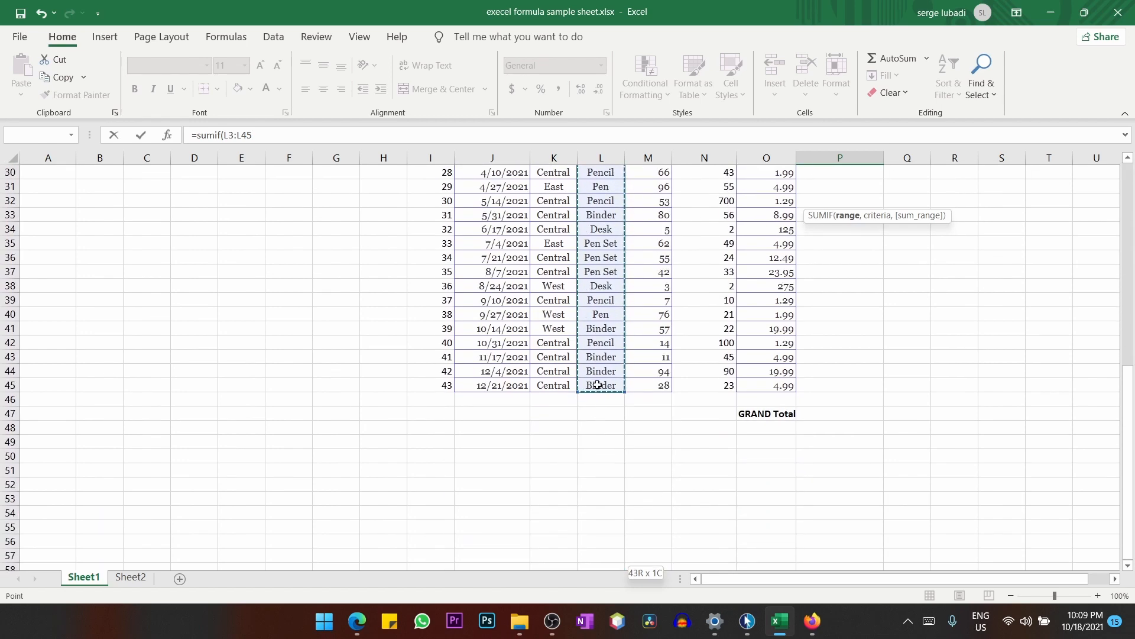
pyautogui.scroll(9, 598, 385)
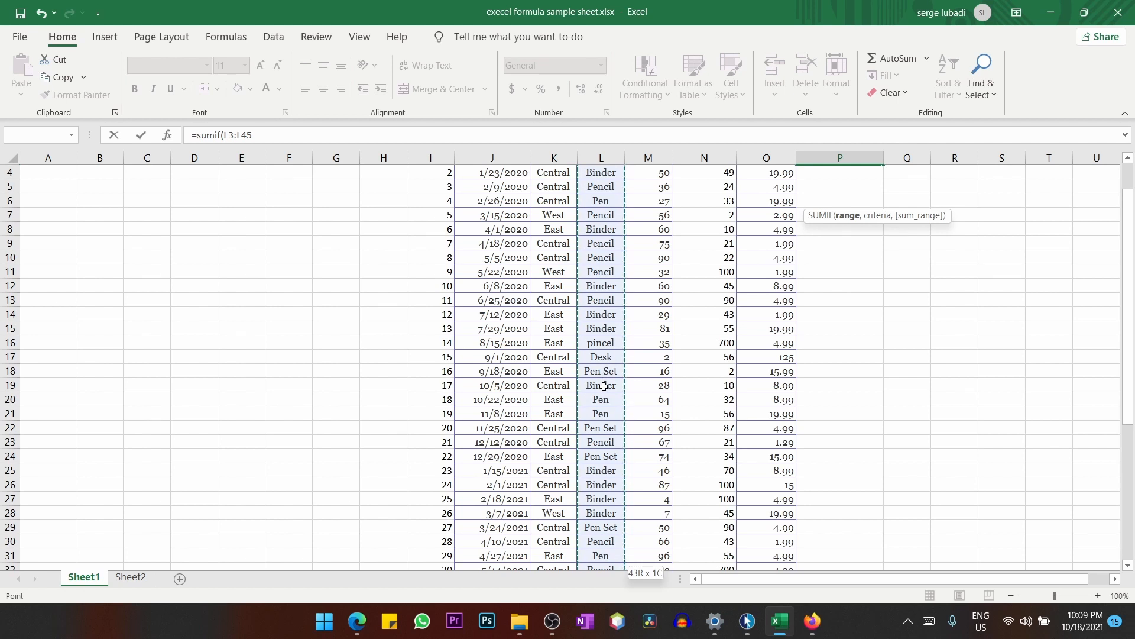
pyautogui.scroll(1, 604, 407)
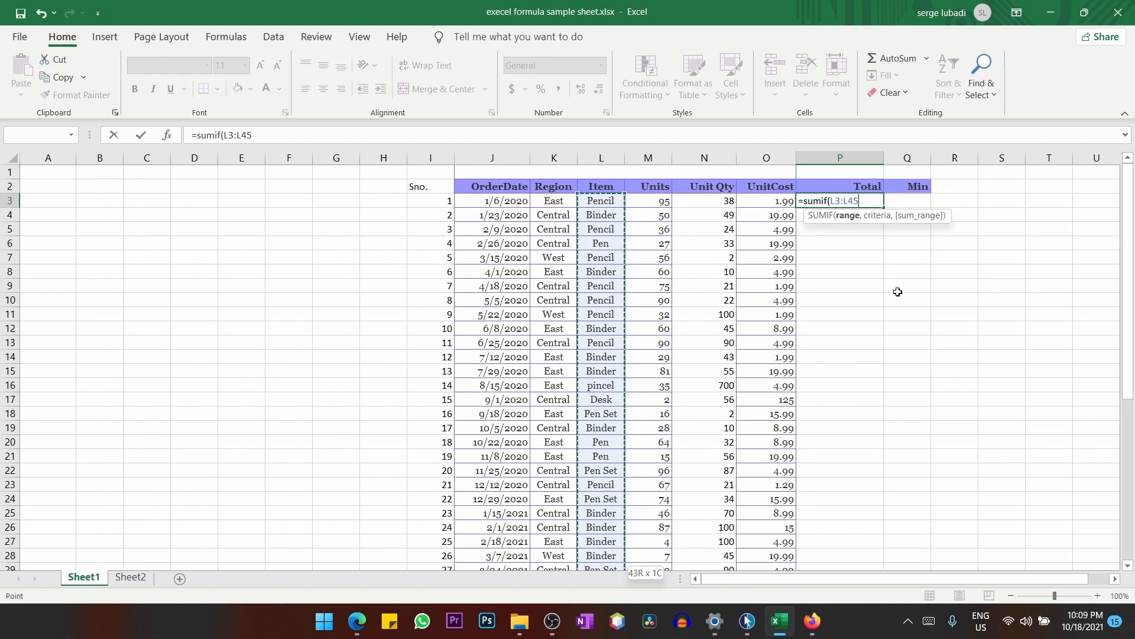
pyautogui.scroll(-4, 594, 414)
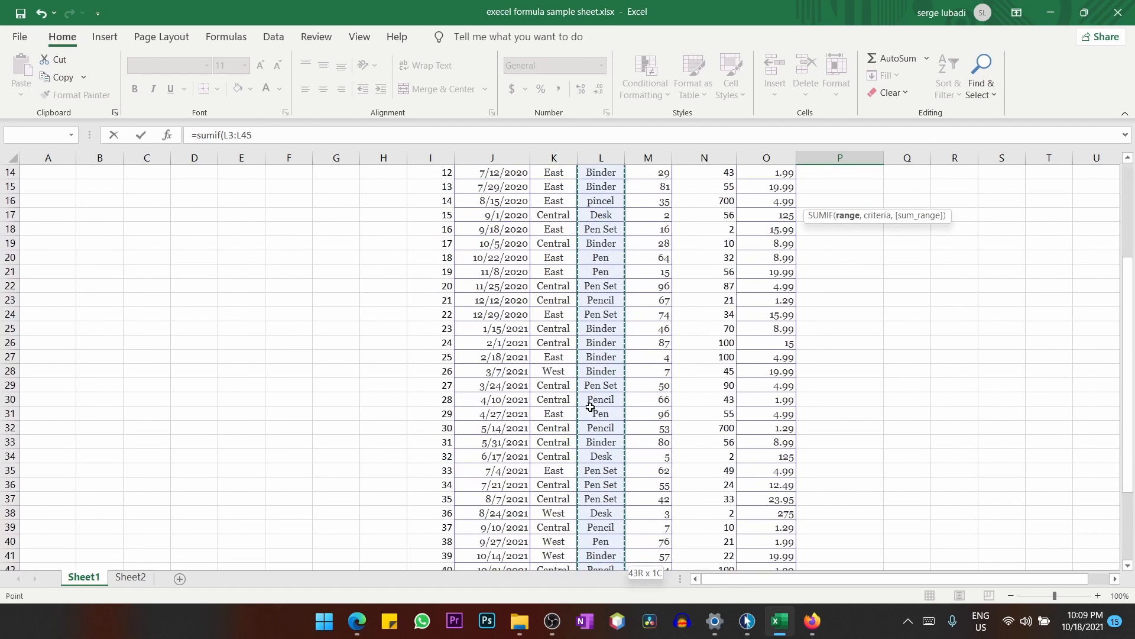
pyautogui.write(',')
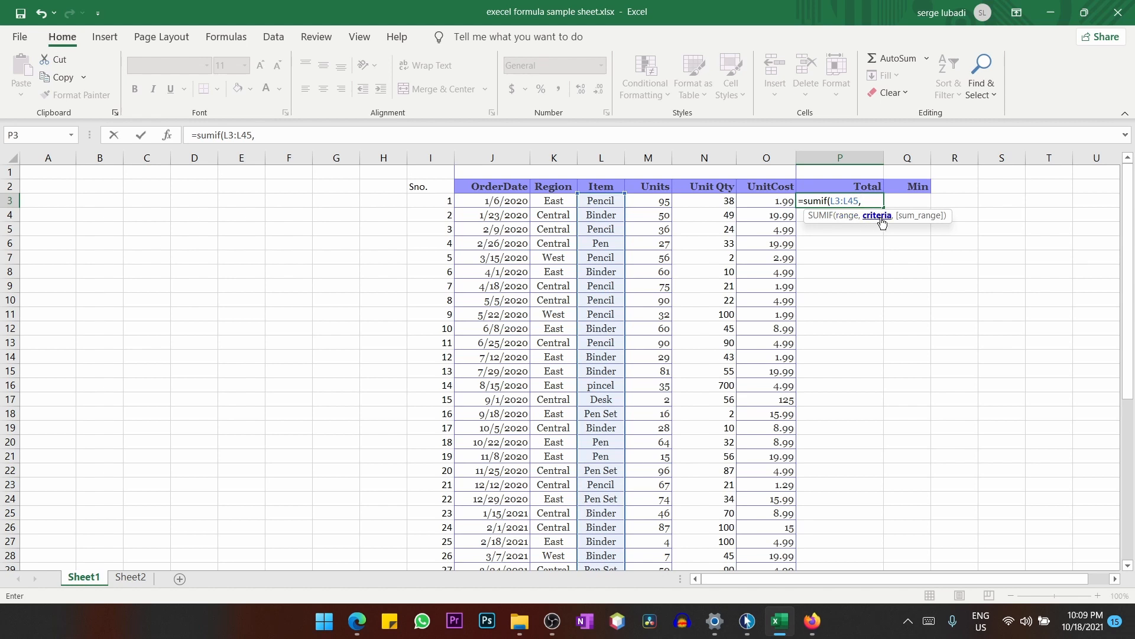
# Complete the P3 SUMIF formula with cell L4 (Binder) as the criteria and the units M3:M45 as the sum range.
pyautogui.click(614, 217)
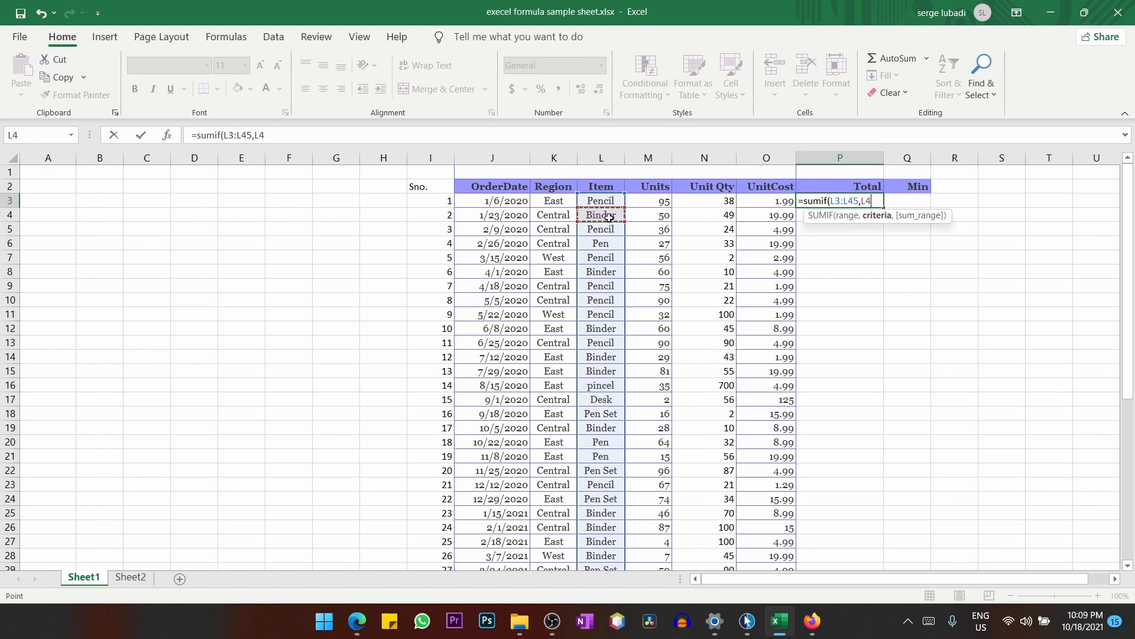
pyautogui.write(',')
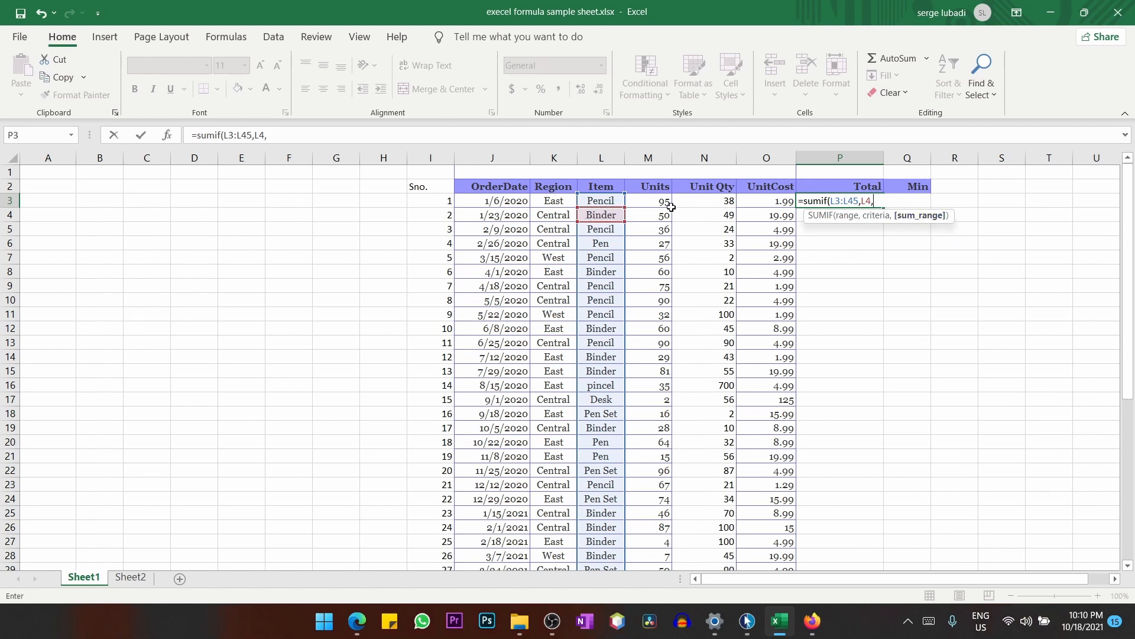
pyautogui.click(652, 204)
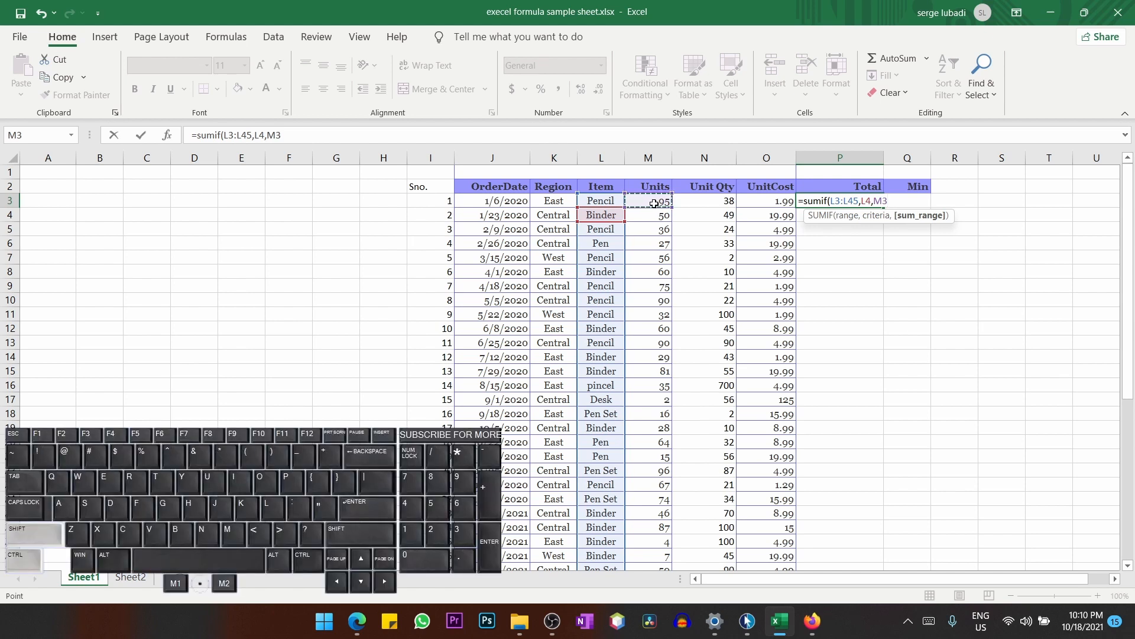
pyautogui.hotkey('ctrl', 'shift', 'Down')
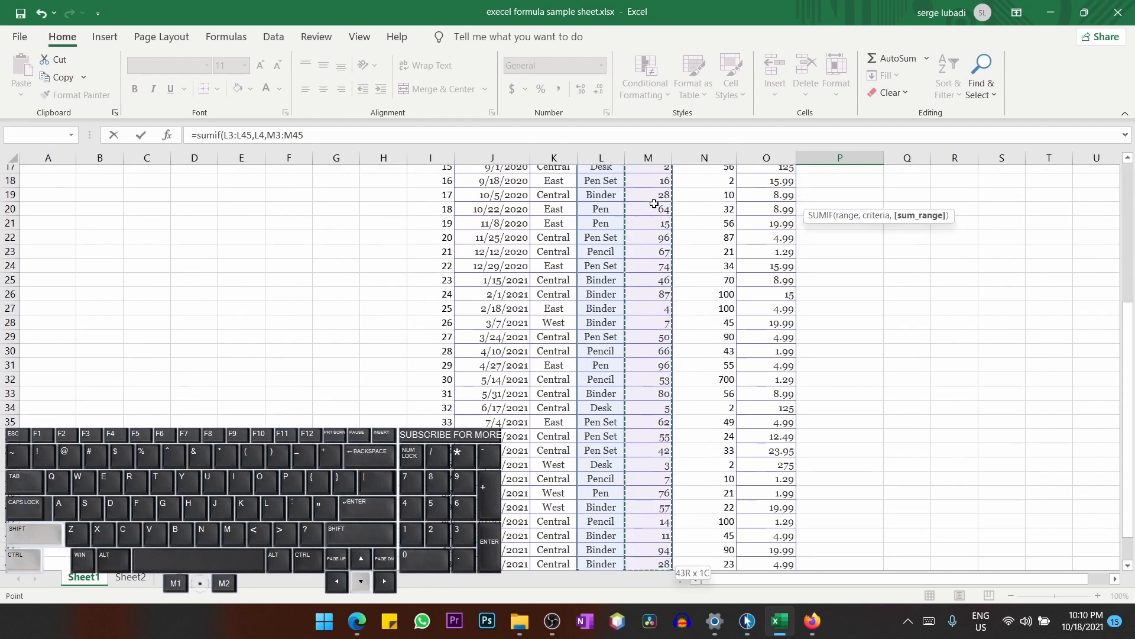
pyautogui.scroll(7, 912, 383)
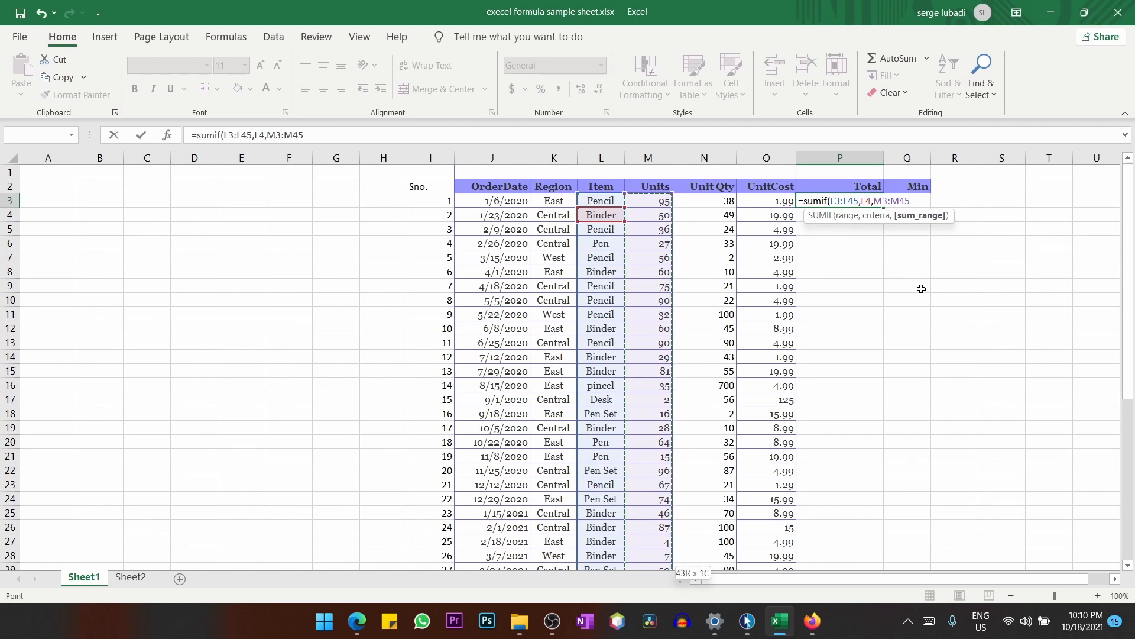
pyautogui.write(')')
pyautogui.press('Return')
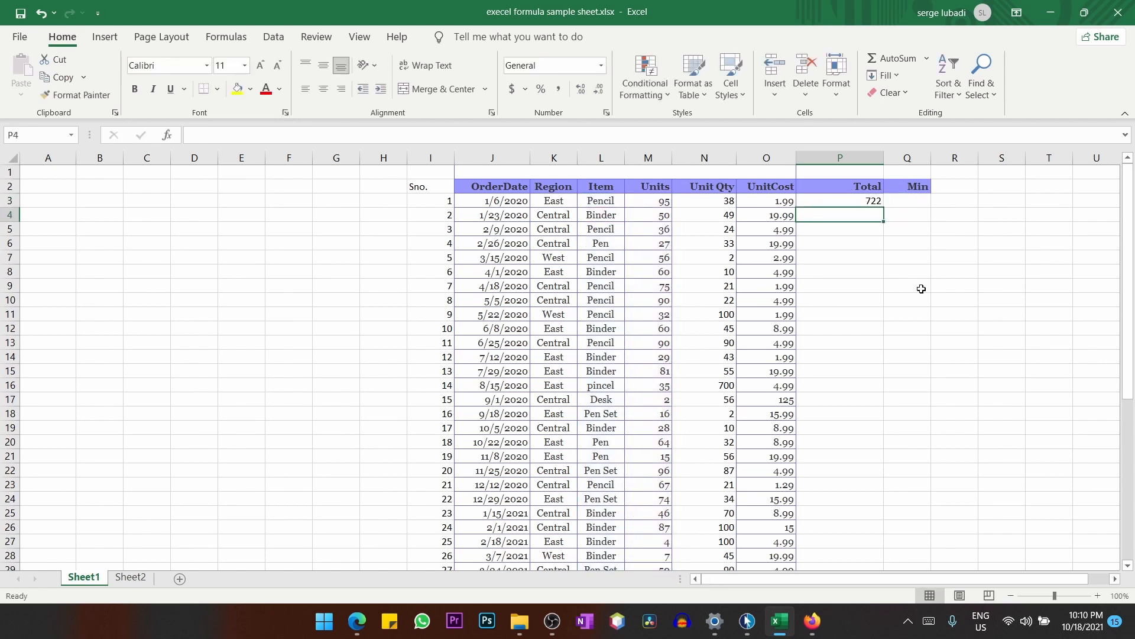